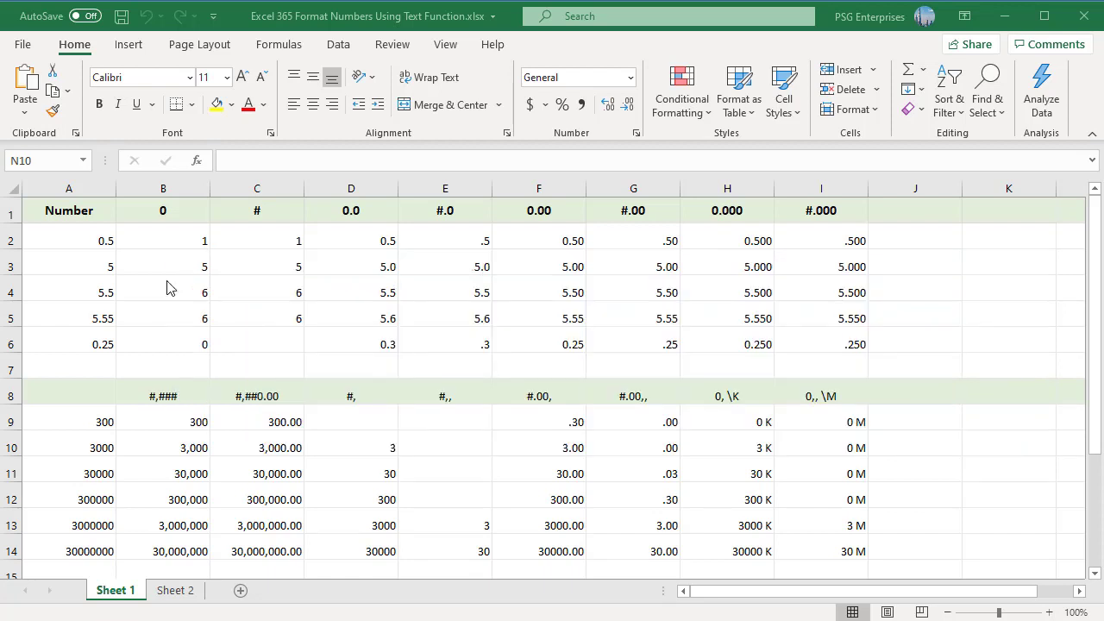
# Step: Examine the TEXT formulas in cells B2 and C2 of Sheet 1 and the number and format-code cells they reference
pyautogui.click(182, 237)
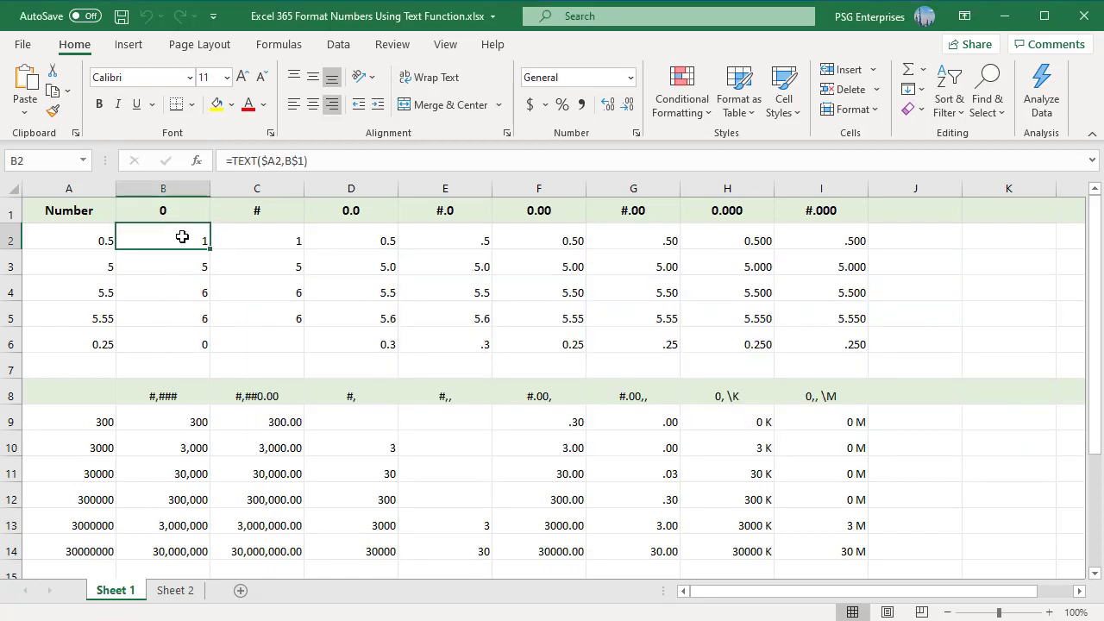
pyautogui.doubleClick(181, 236)
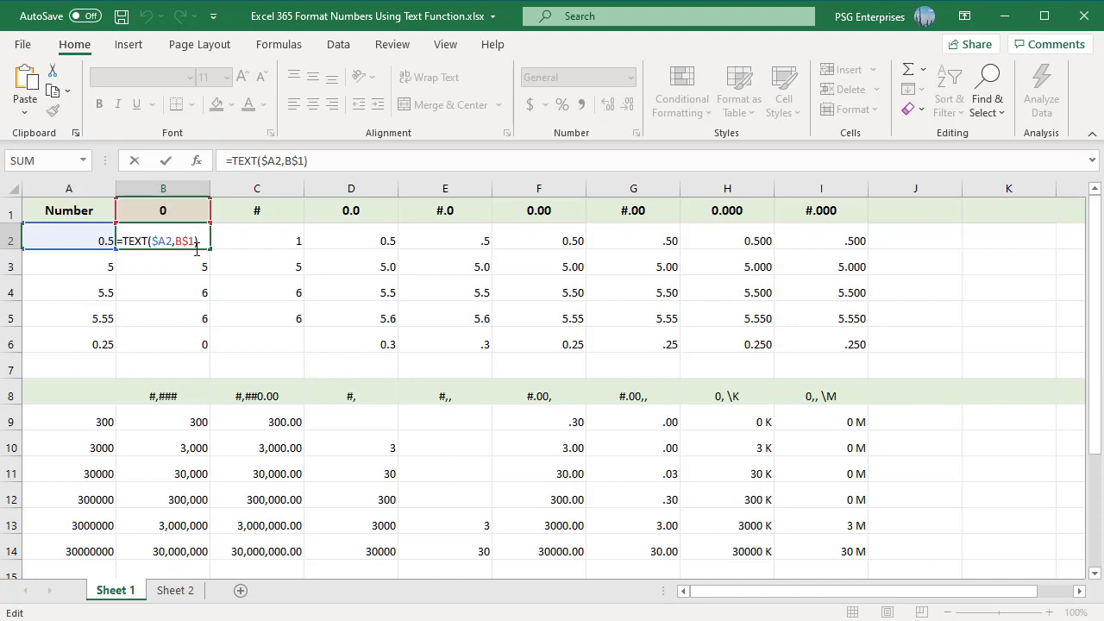
pyautogui.doubleClick(245, 241)
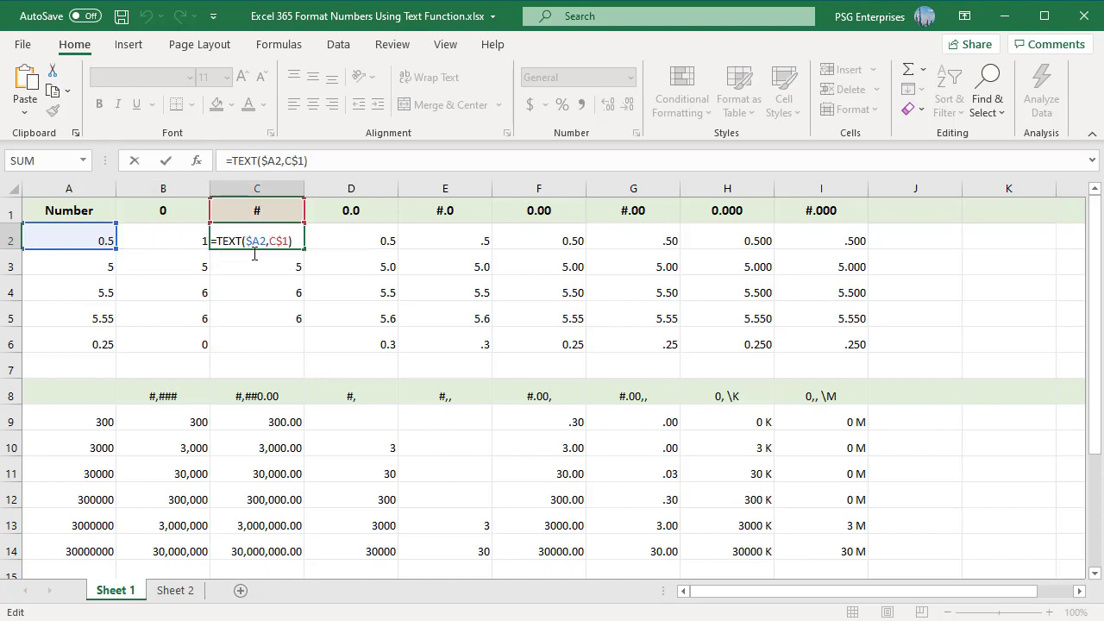
pyautogui.hotkey('shift', 'Return')
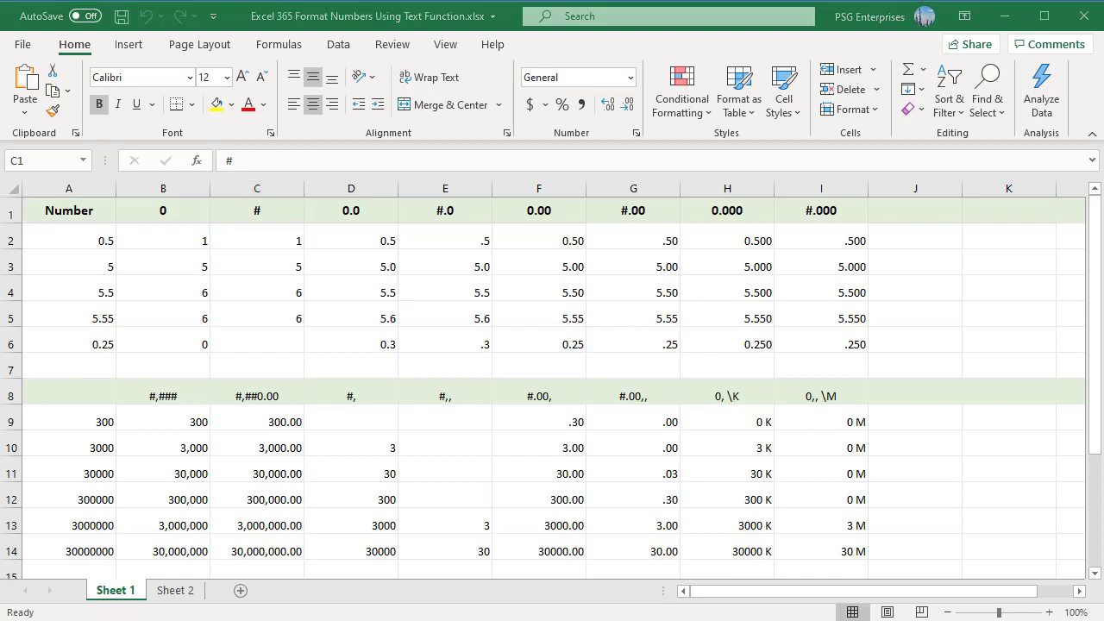
# Step: On Sheet 2, compare the Total Revenue formulas in B2 and C2, without and with the TEXT function
pyautogui.click(173, 593)
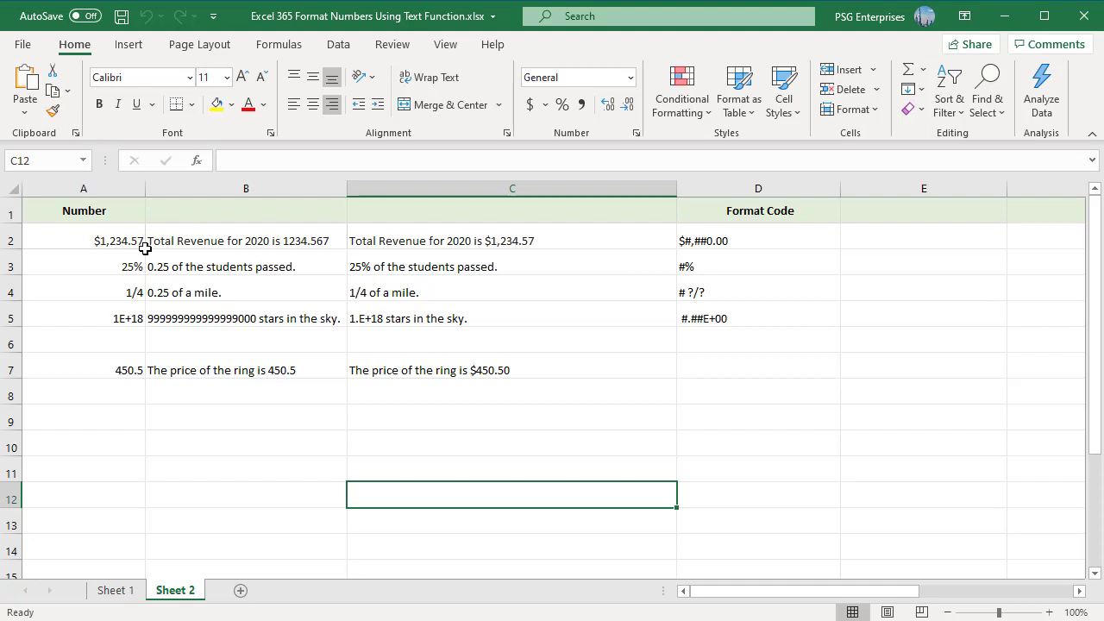
pyautogui.click(237, 242)
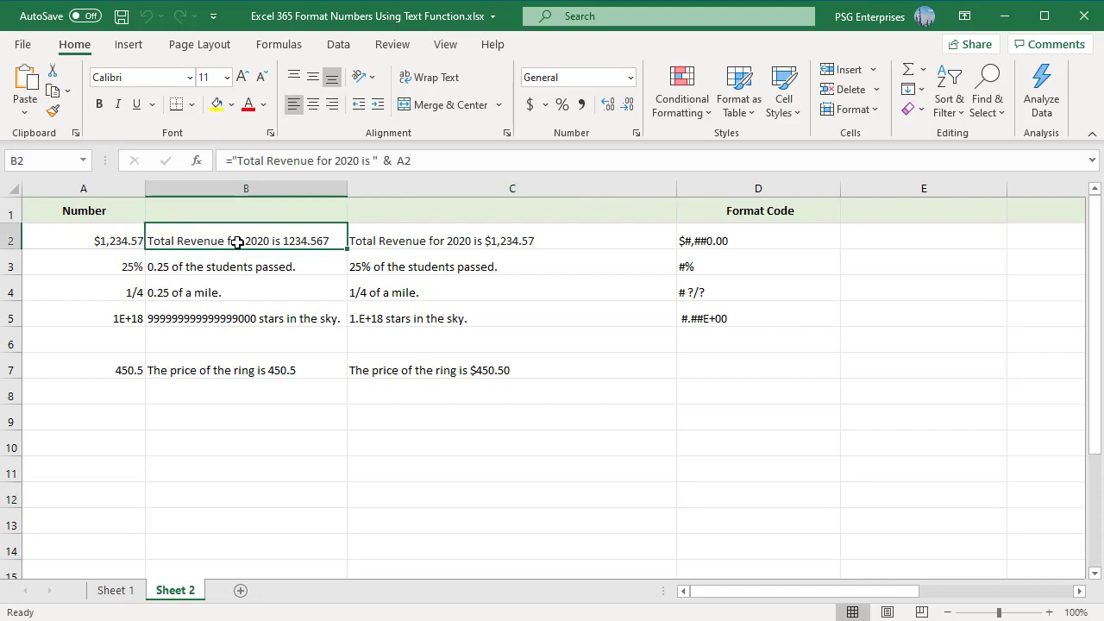
pyautogui.doubleClick(340, 240)
pyautogui.hotkey('ctrl', 'Return')
pyautogui.click(597, 240)
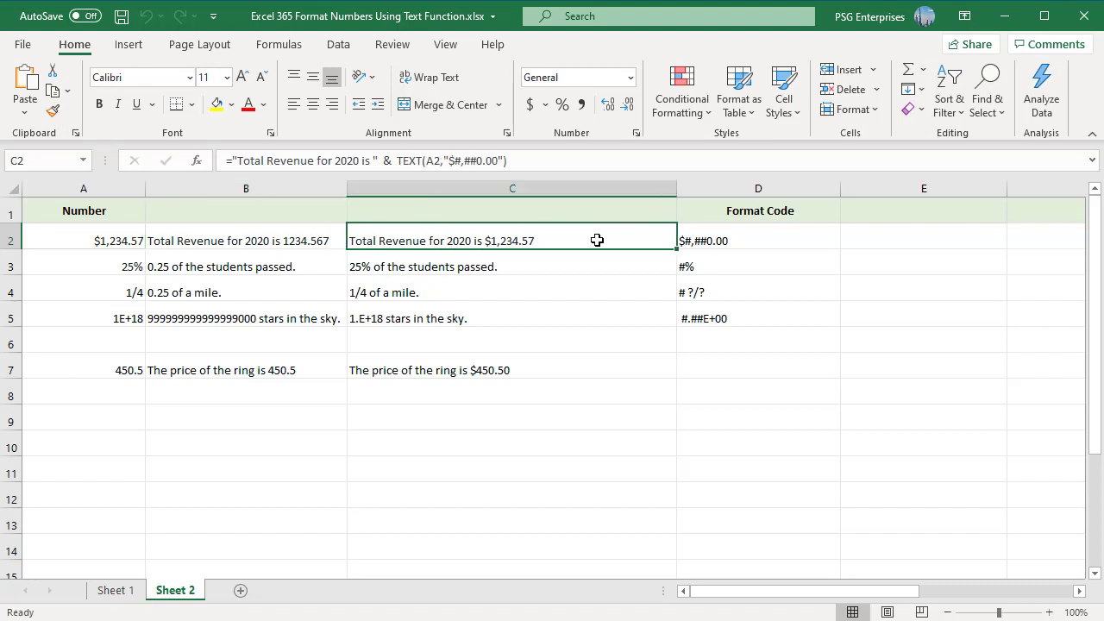
pyautogui.doubleClick(661, 241)
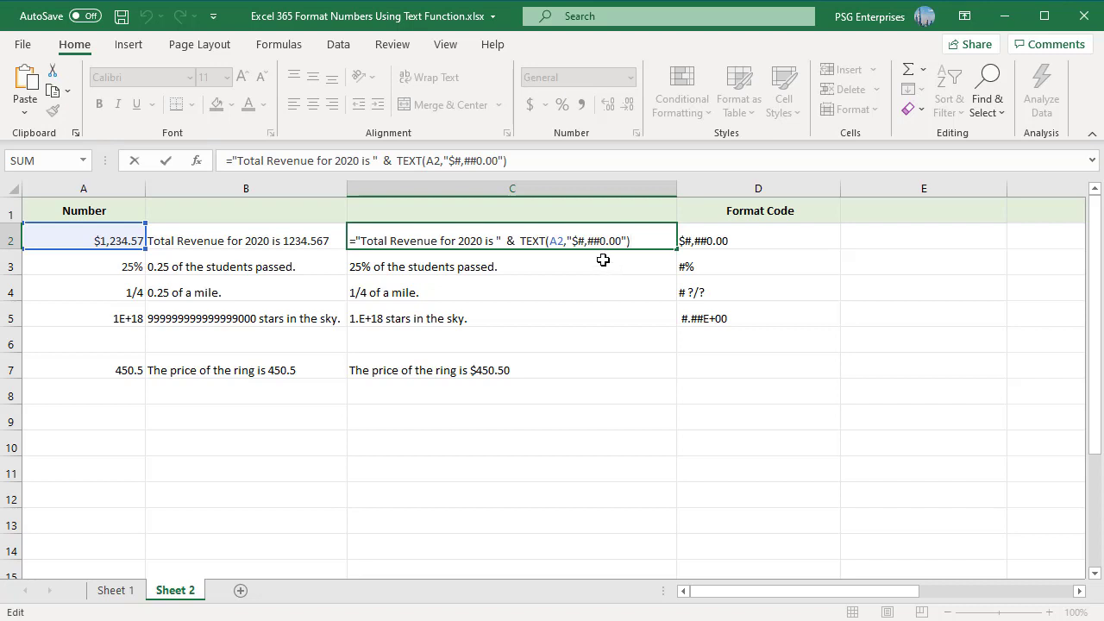
pyautogui.press('Return')
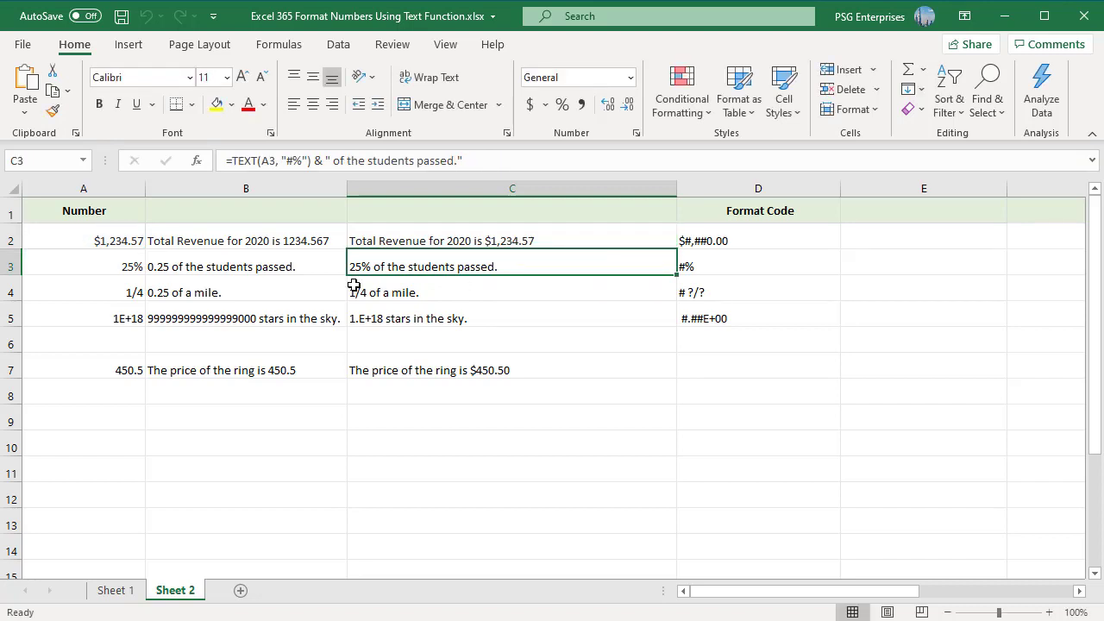
# Step: Examine the percentage, fraction and scientific-notation TEXT formulas in cells C3, C4 and C5
pyautogui.doubleClick(599, 260)
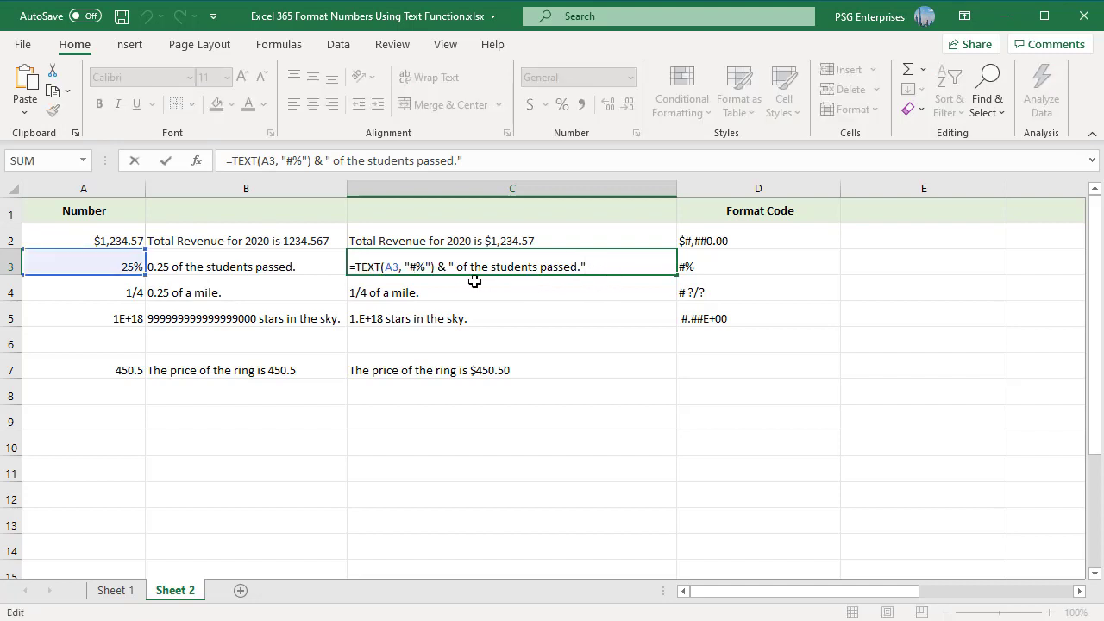
pyautogui.press('Escape')
pyautogui.click(575, 293)
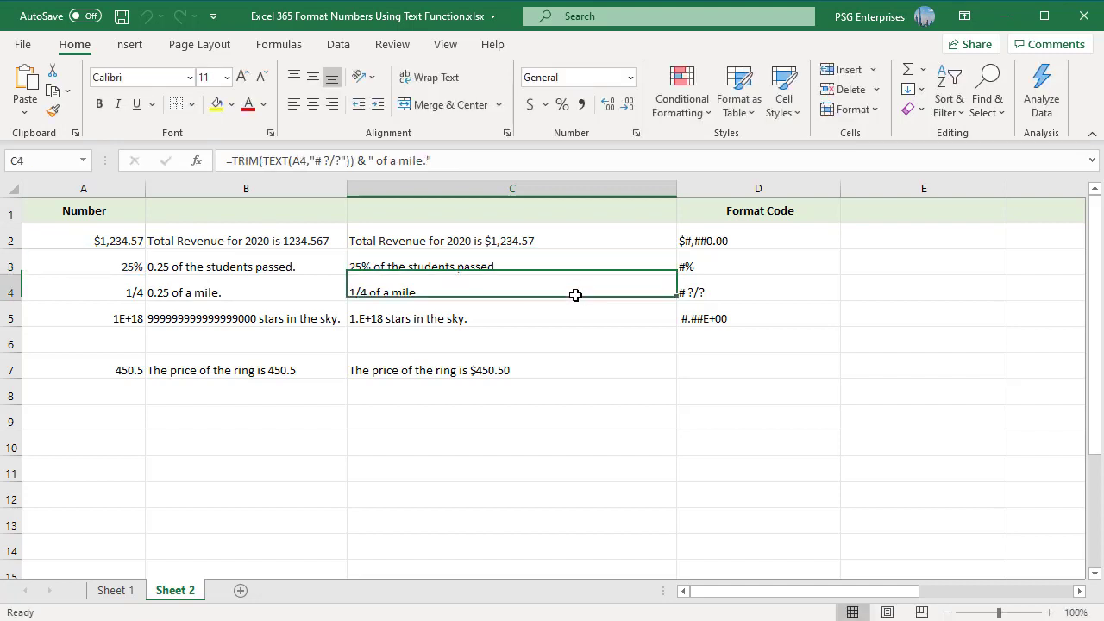
pyautogui.doubleClick(605, 293)
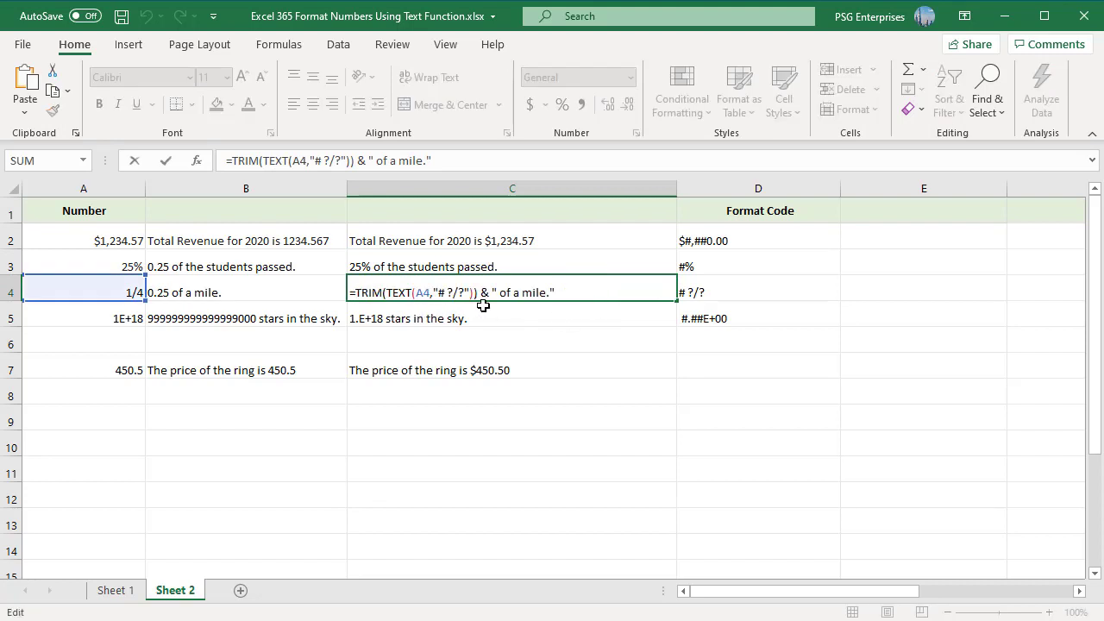
pyautogui.press('Escape')
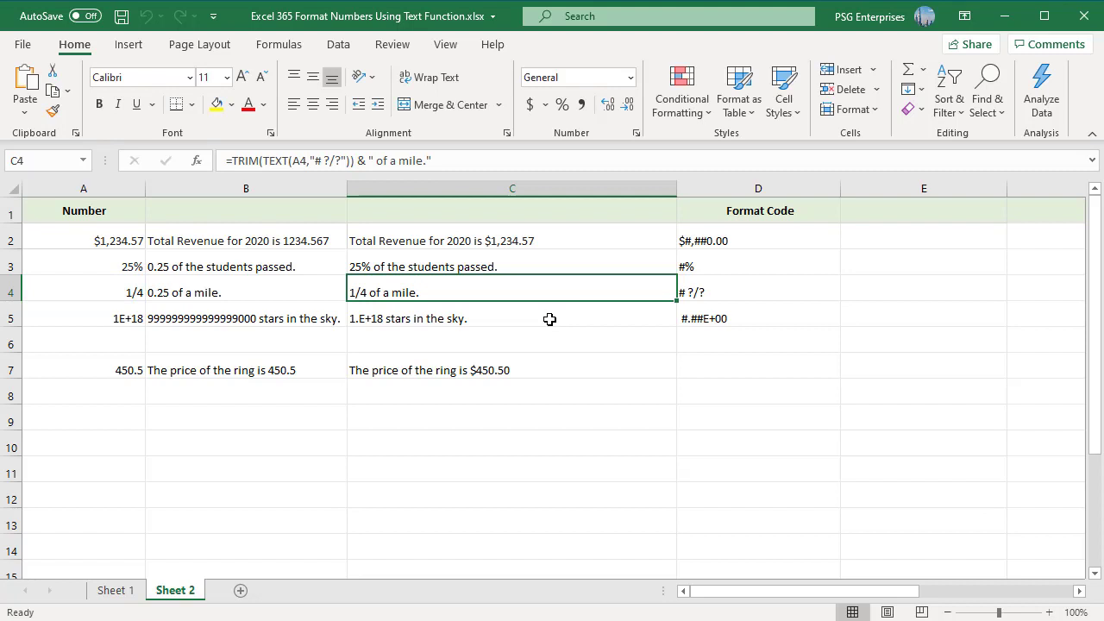
pyautogui.click(549, 319)
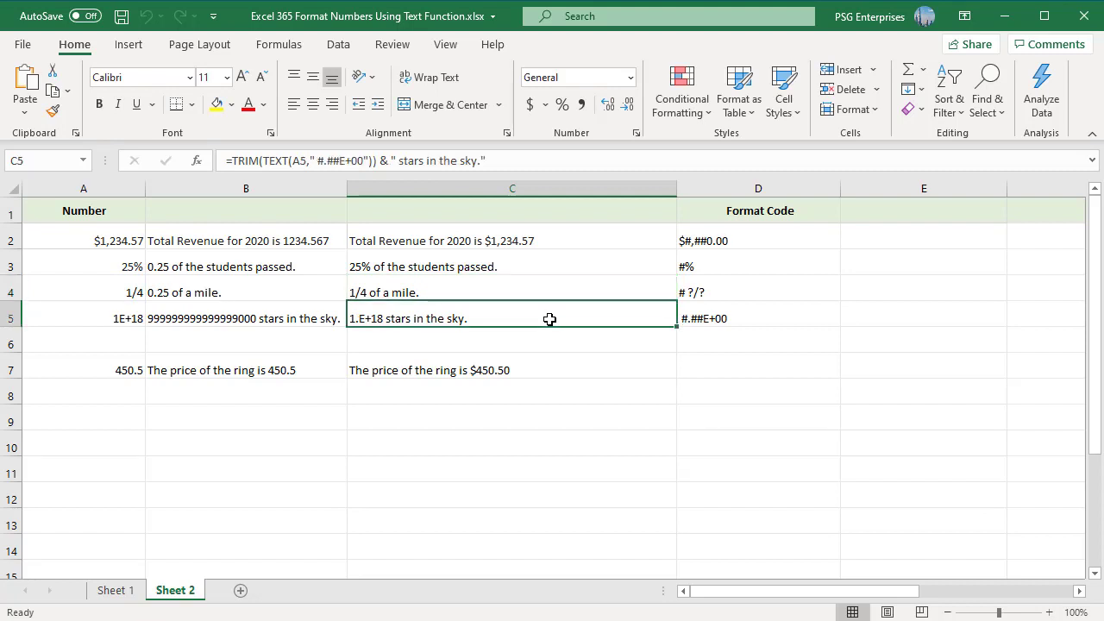
pyautogui.doubleClick(597, 319)
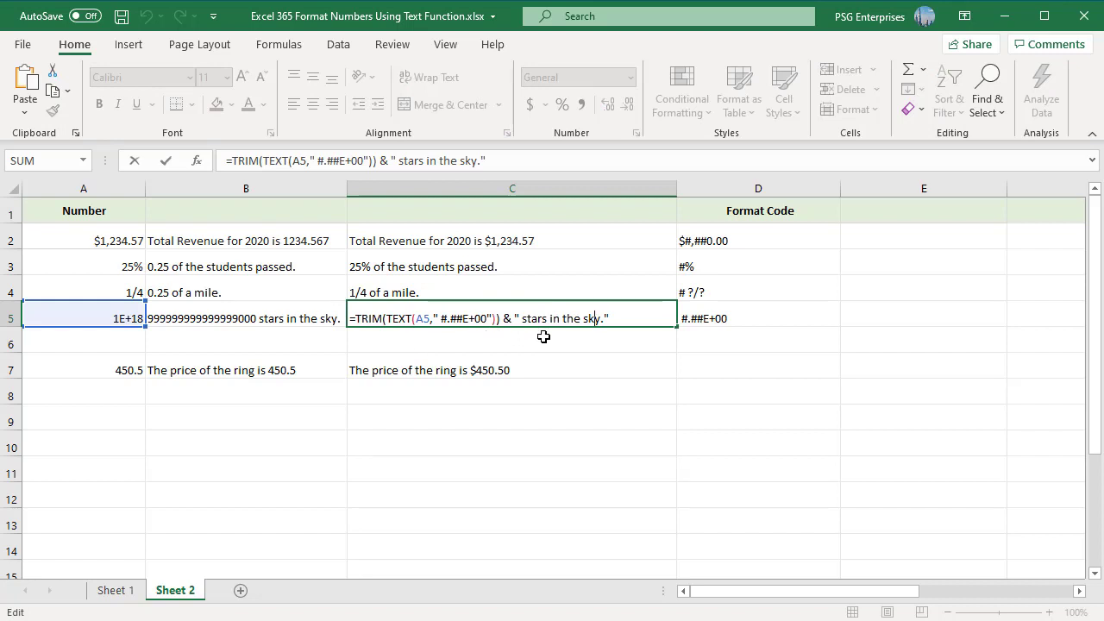
pyautogui.press('Tab')
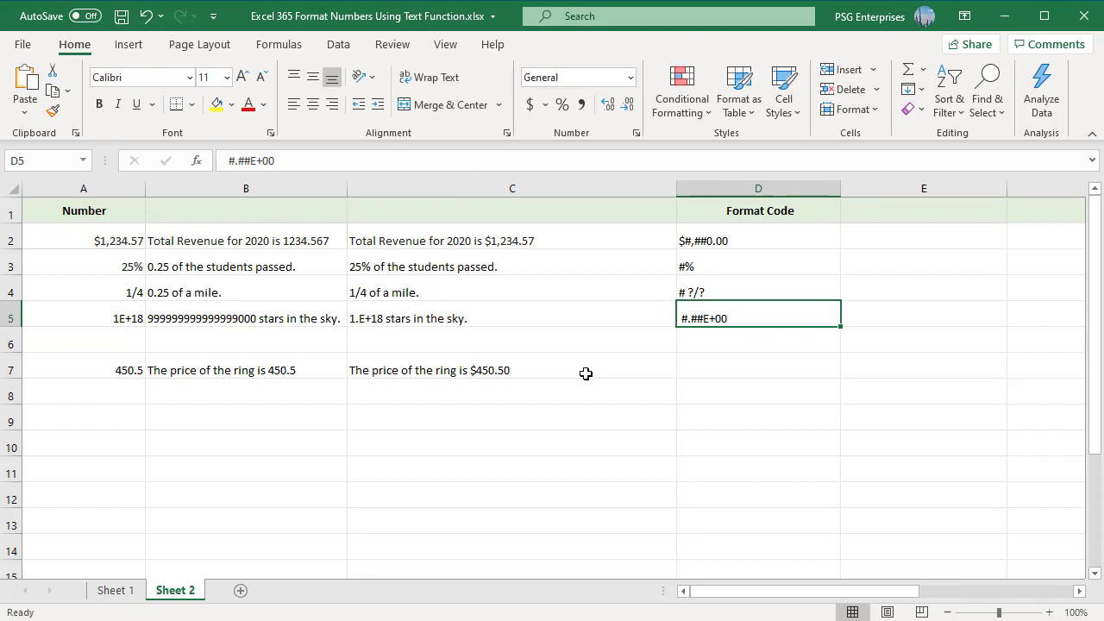
# Step: Preview the custom number format $0.00 for cell A7, based on the 0.00 code, select the code text, and close without applying it
pyautogui.press('Tab')
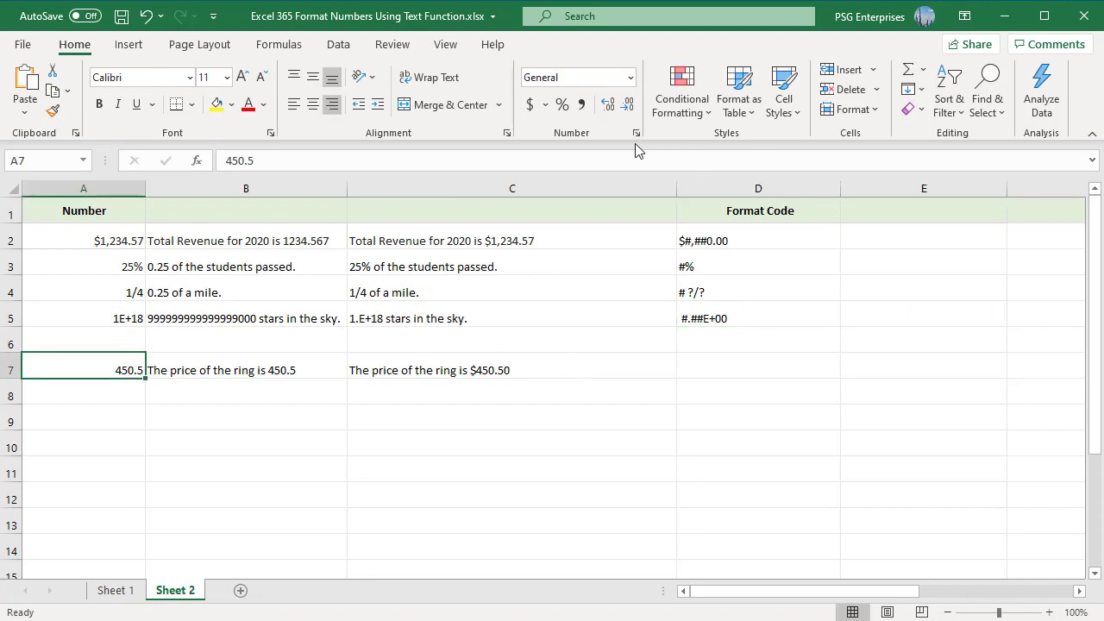
pyautogui.click(638, 134)
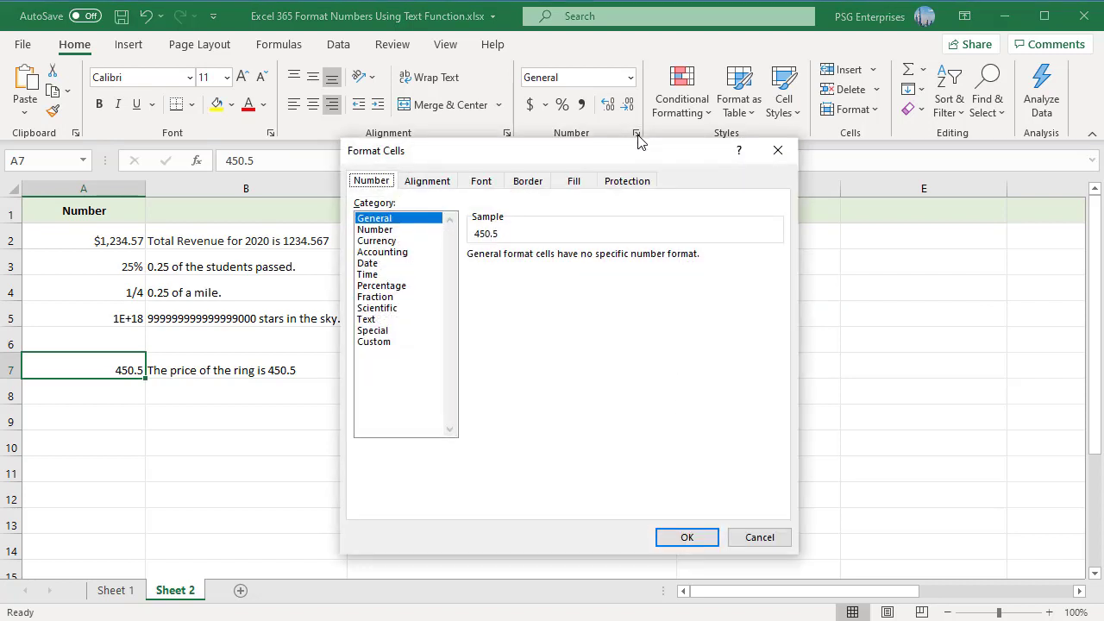
pyautogui.click(387, 342)
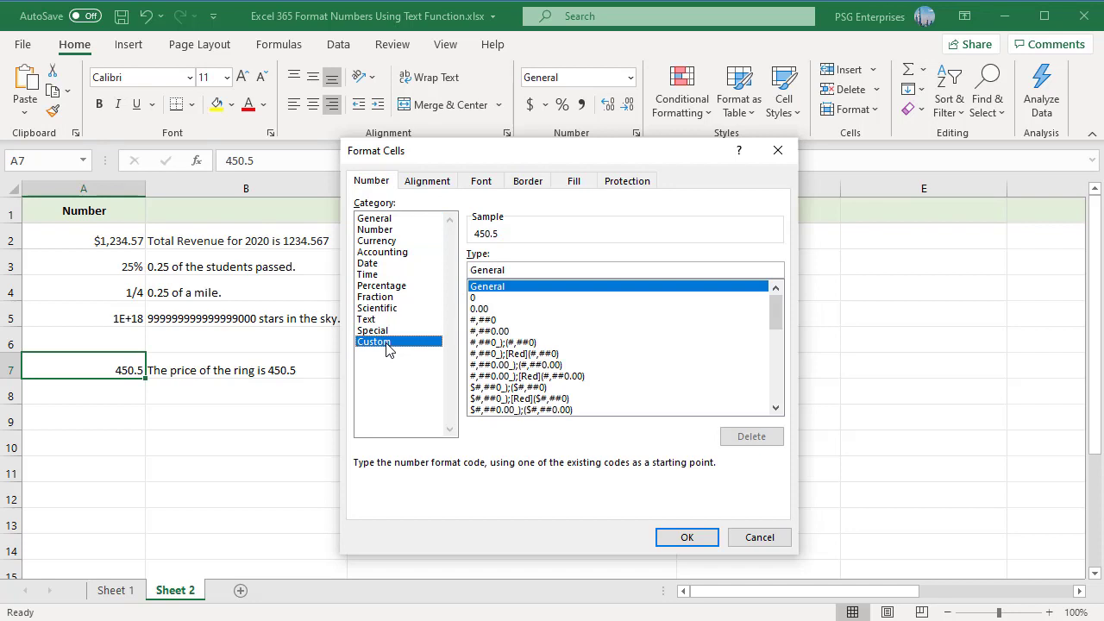
pyautogui.click(481, 309)
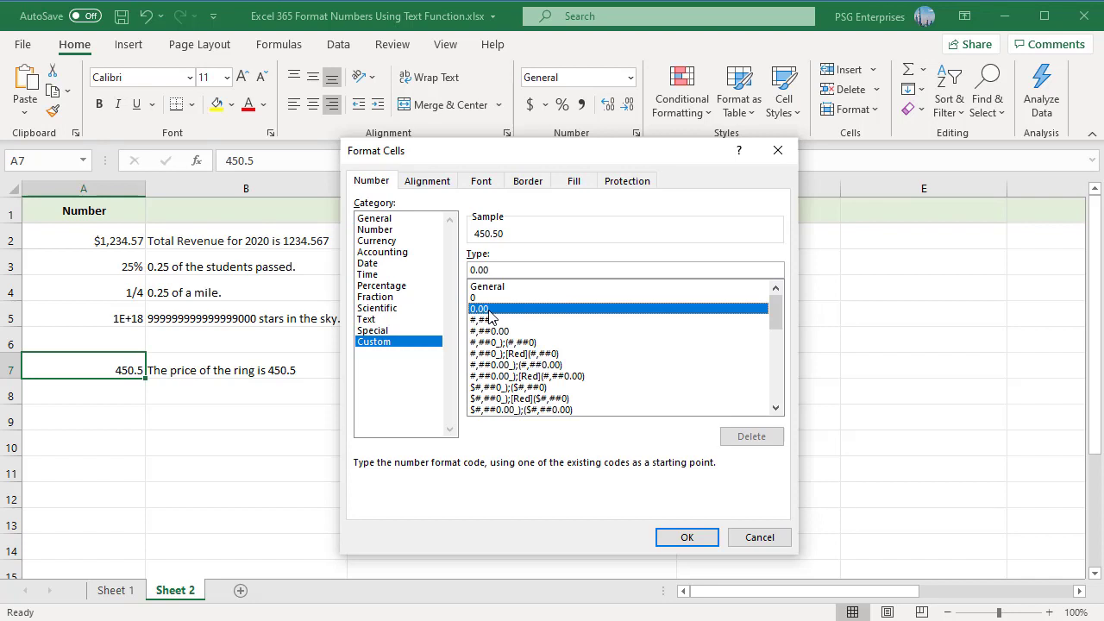
pyautogui.click(473, 269)
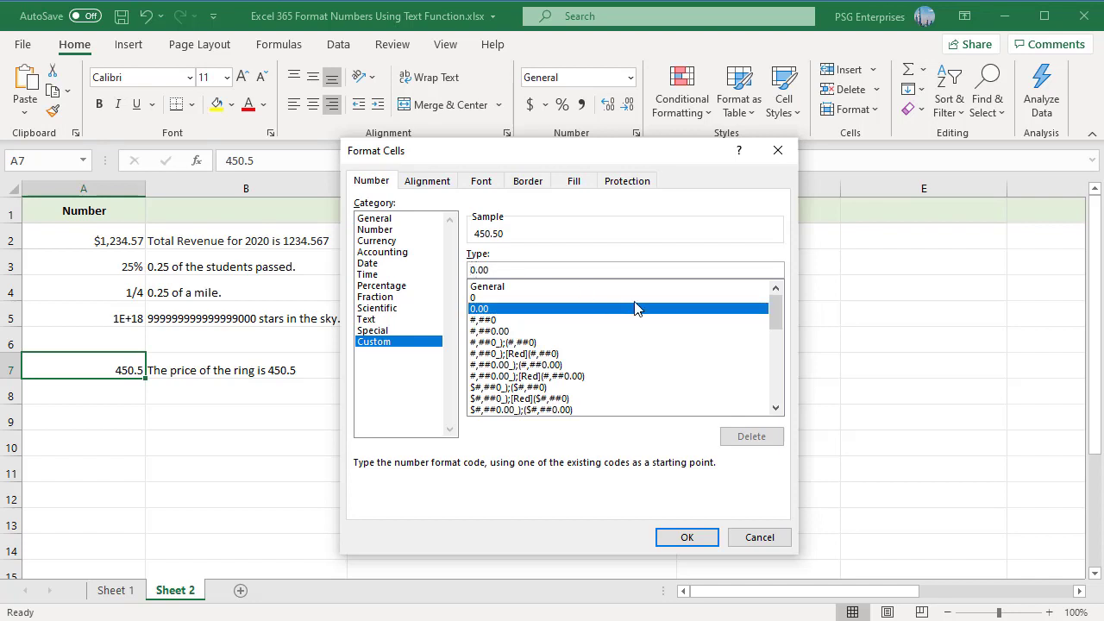
pyautogui.write('$')
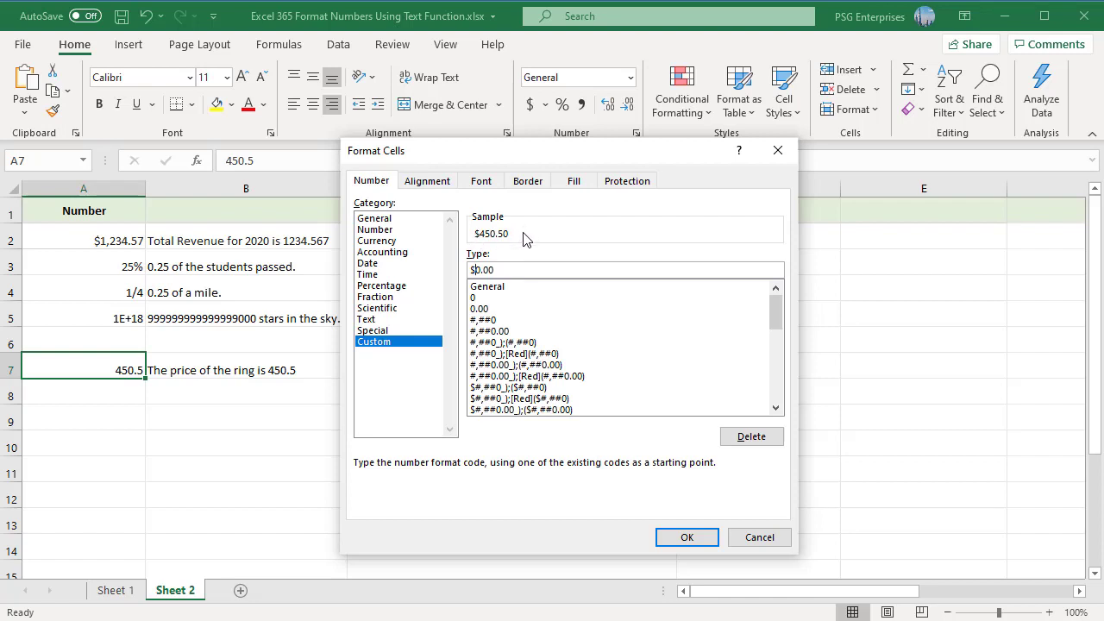
pyautogui.moveTo(506, 269); pyautogui.dragTo(457, 268)
pyautogui.click(774, 545)
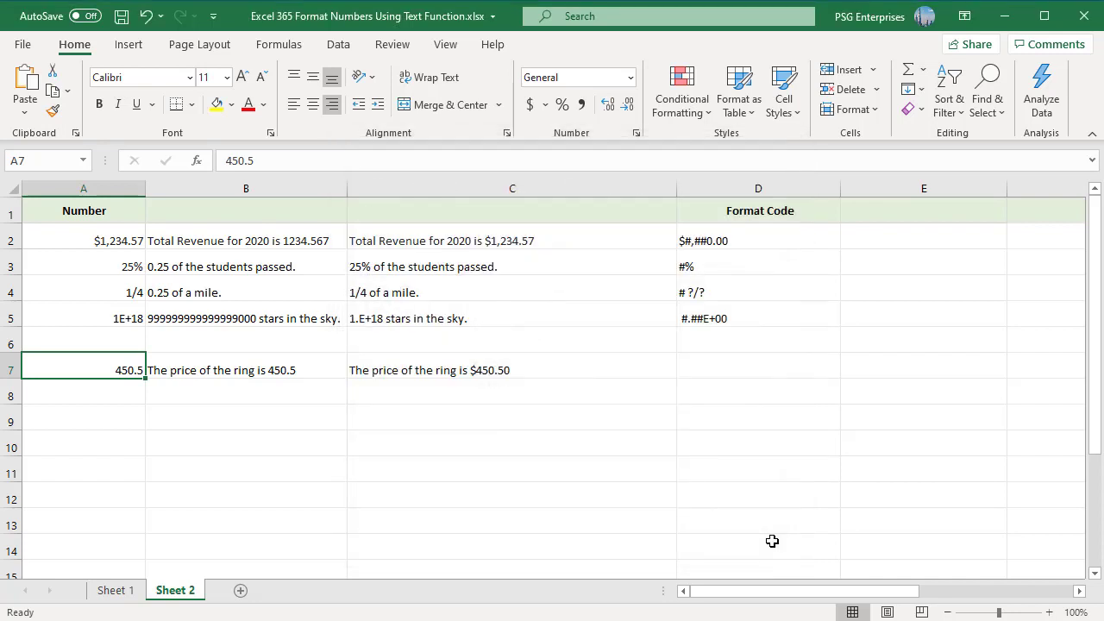
# Step: Replace the format code in cell C7's TEXT formula with $0.00
pyautogui.click(447, 371)
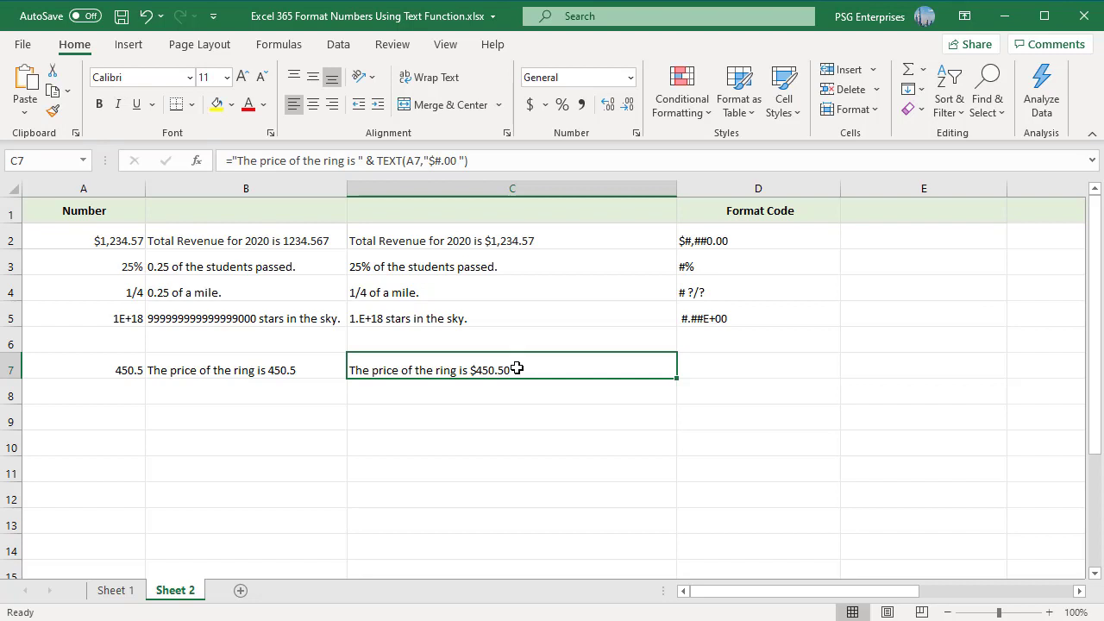
pyautogui.doubleClick(517, 368)
pyautogui.press('BackSpace')
pyautogui.press('BackSpace')
pyautogui.press('BackSpace')
pyautogui.press('BackSpace')
pyautogui.press('BackSpace')
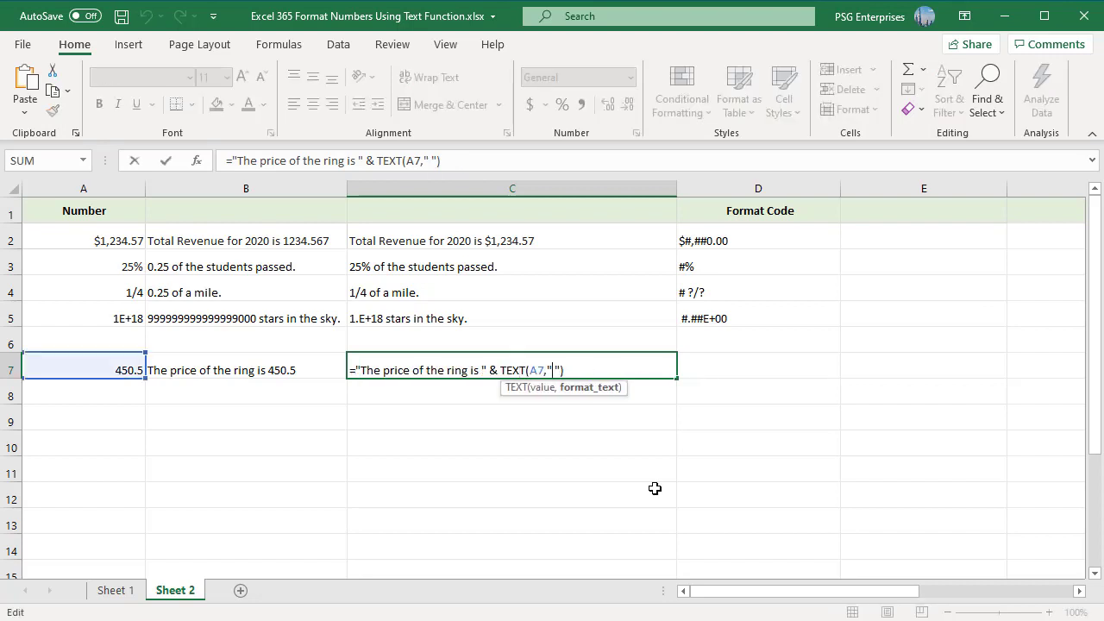
pyautogui.write('$0.00')
pyautogui.press('Return')
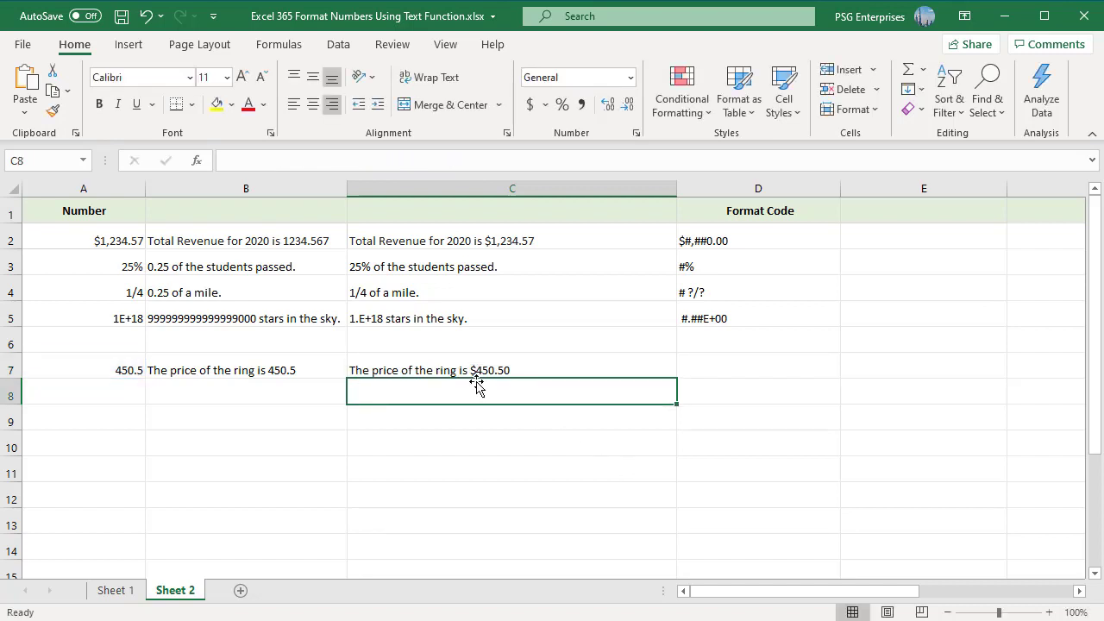